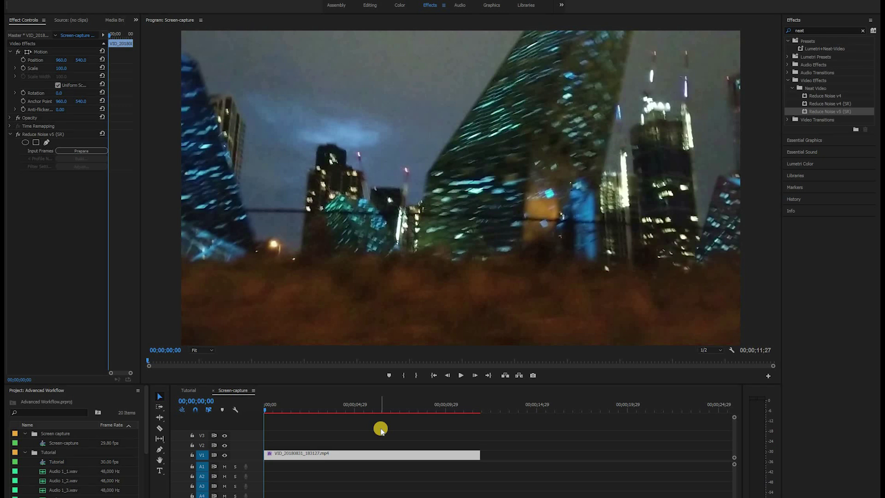
- Review the clip, settle on the frame near 03;24, and Prepare Reduce Noise v5
left_click(460, 375)
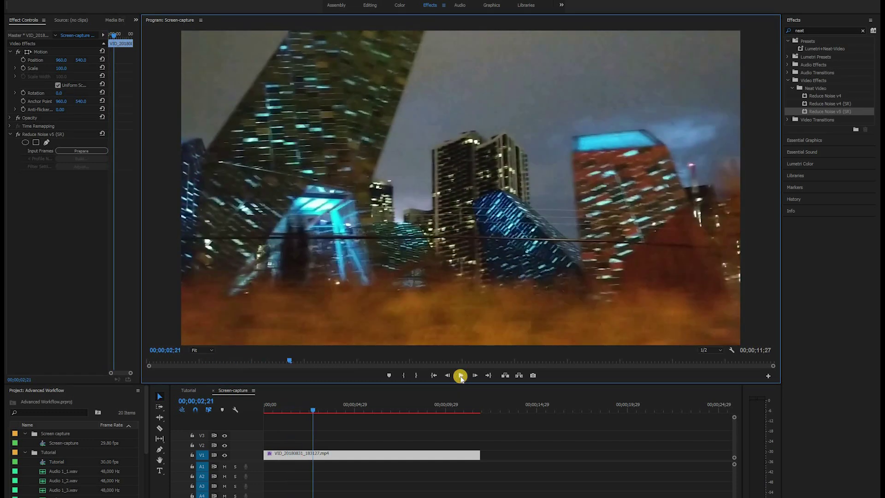
left_click(460, 375)
mouse_move(316, 410)
left_mouse_down()
mouse_move(289, 409)
mouse_move(318, 423)
left_mouse_up()
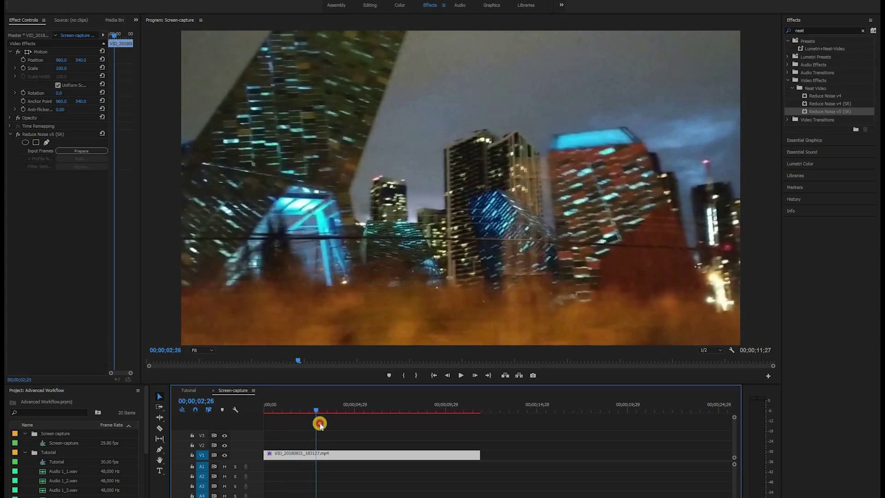
left_click_drag(319, 423, 334, 432)
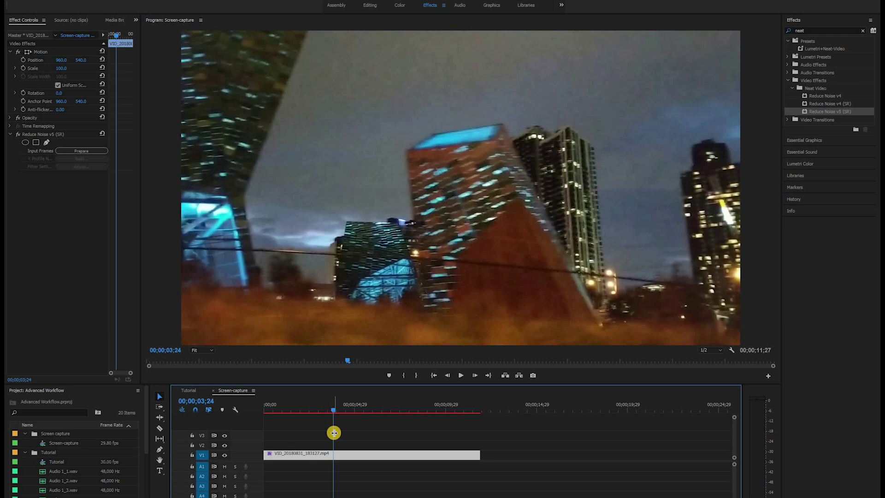
left_click(90, 150)
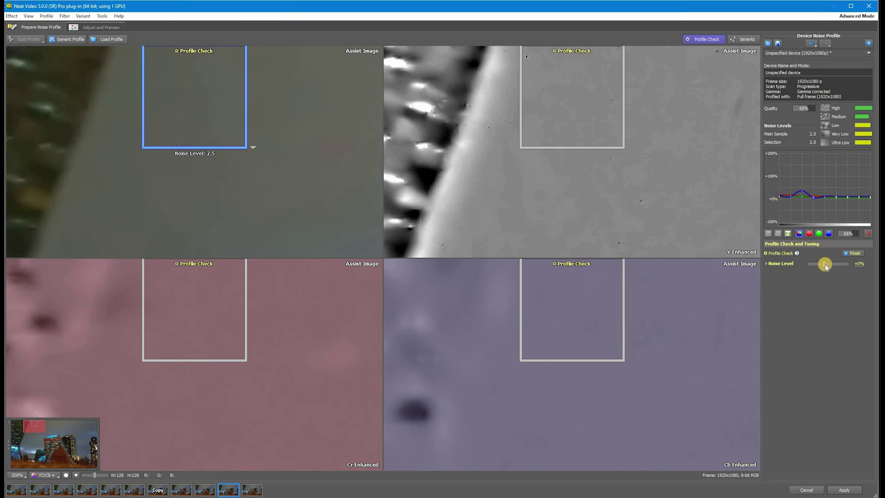
- Raise the noise profile's Noise Level slider to +55%
left_click_drag(826, 265, 832, 266)
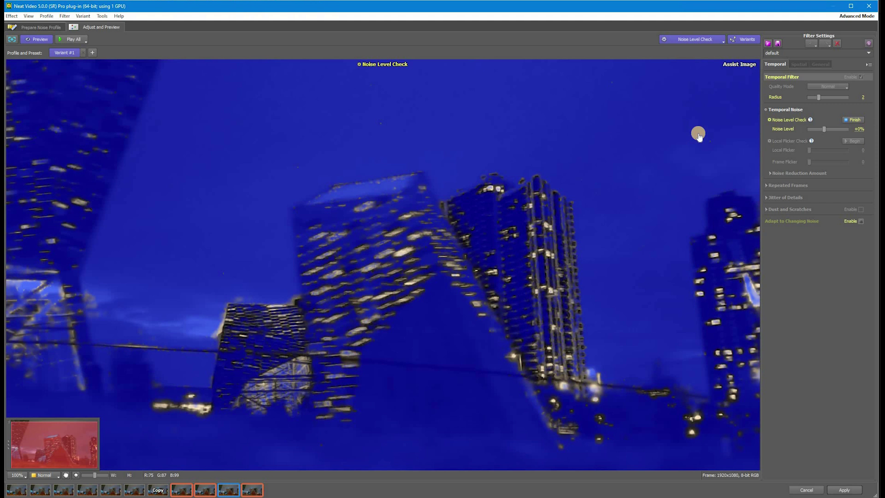
- Set the temporal Noise Level slider to +20%
left_click_drag(817, 135, 826, 129)
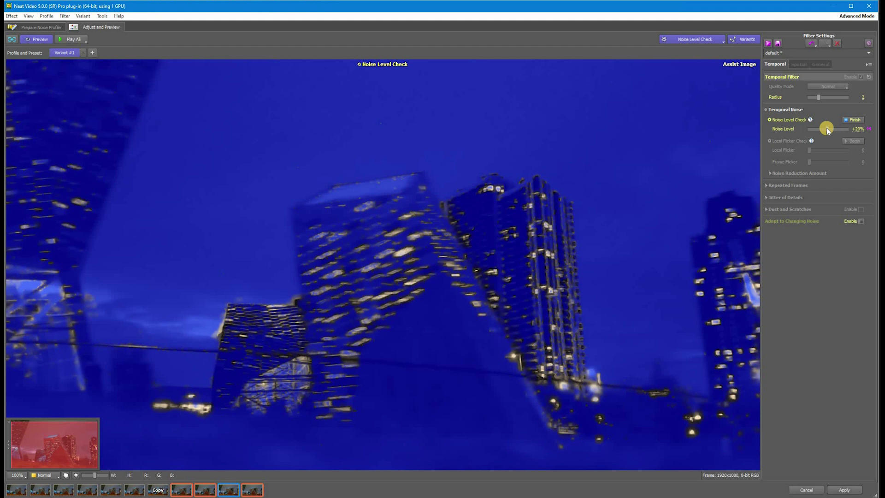
- Start the Local Flicker Check from the Filter Settings Check list
left_click(703, 40)
left_click(708, 59)
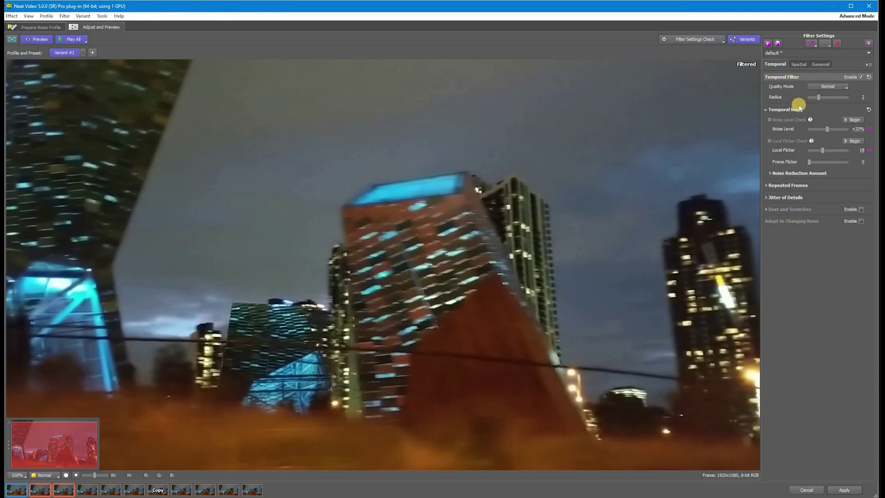
left_click(721, 38)
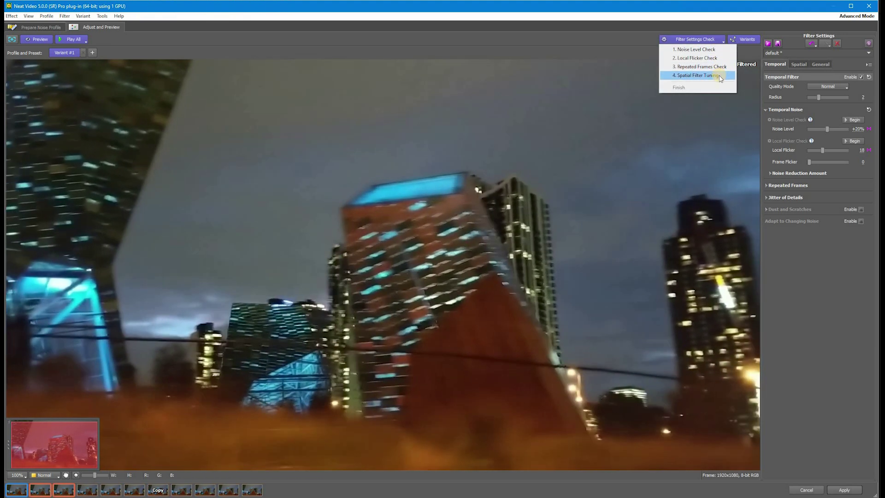
left_click(746, 103)
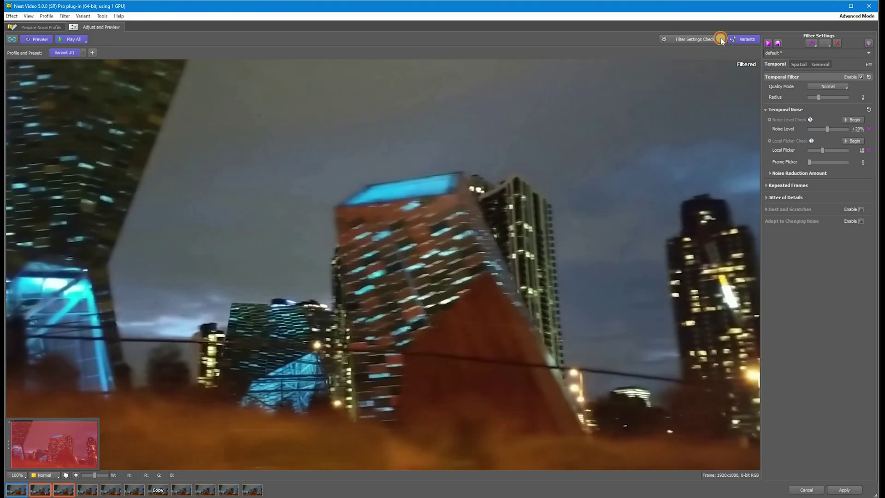
- Start the Repeated Frames Check and show the preview in YCrCb+ view mode
left_click(721, 40)
left_click(699, 66)
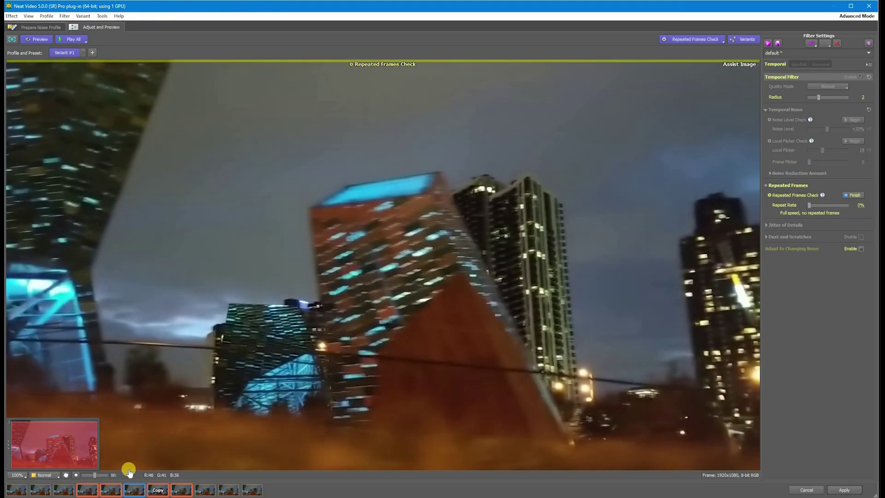
left_click(51, 477)
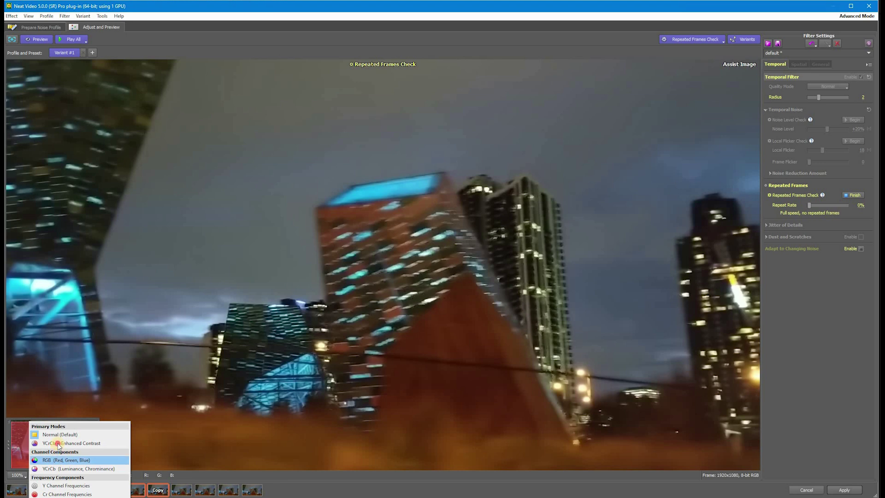
left_click(57, 444)
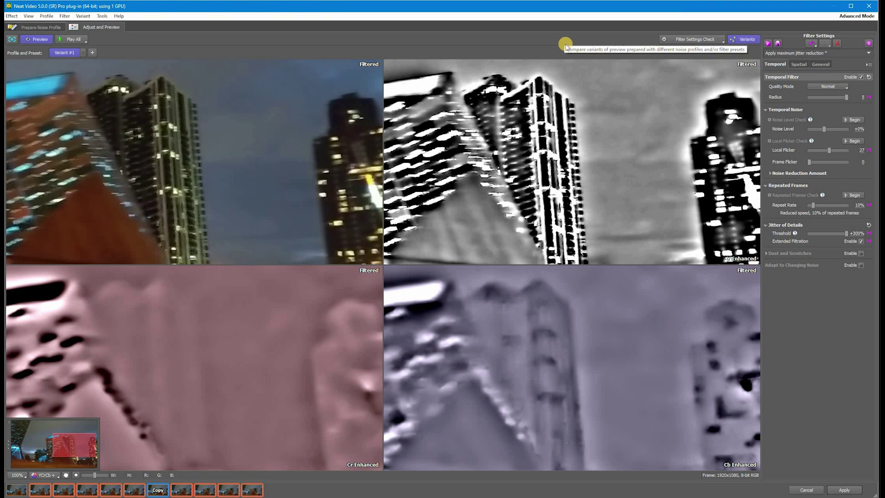
- Add another filter variant beside Variant #1 for comparison
left_click(93, 55)
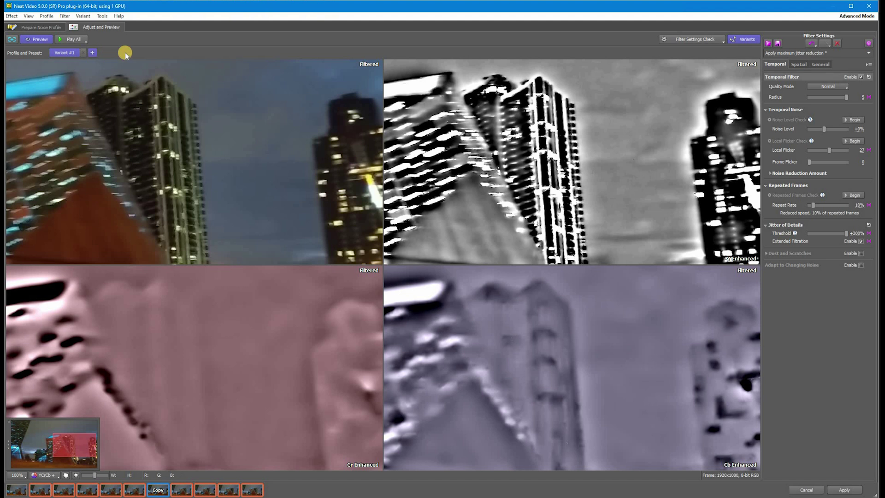